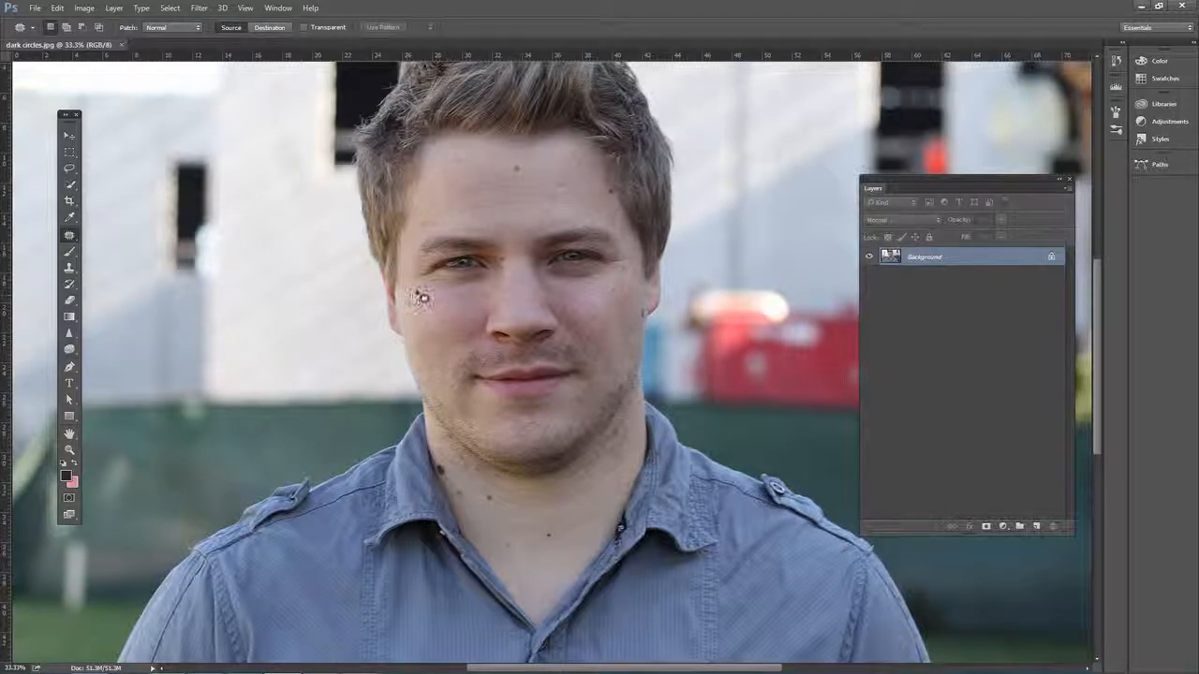
{"action": "left_click_drag", "start_coordinate": [478, 275], "coordinate": [437, 272]}
{"action": "left_click", "coordinate": [69, 235]}
{"action": "left_click", "coordinate": [112, 233]}
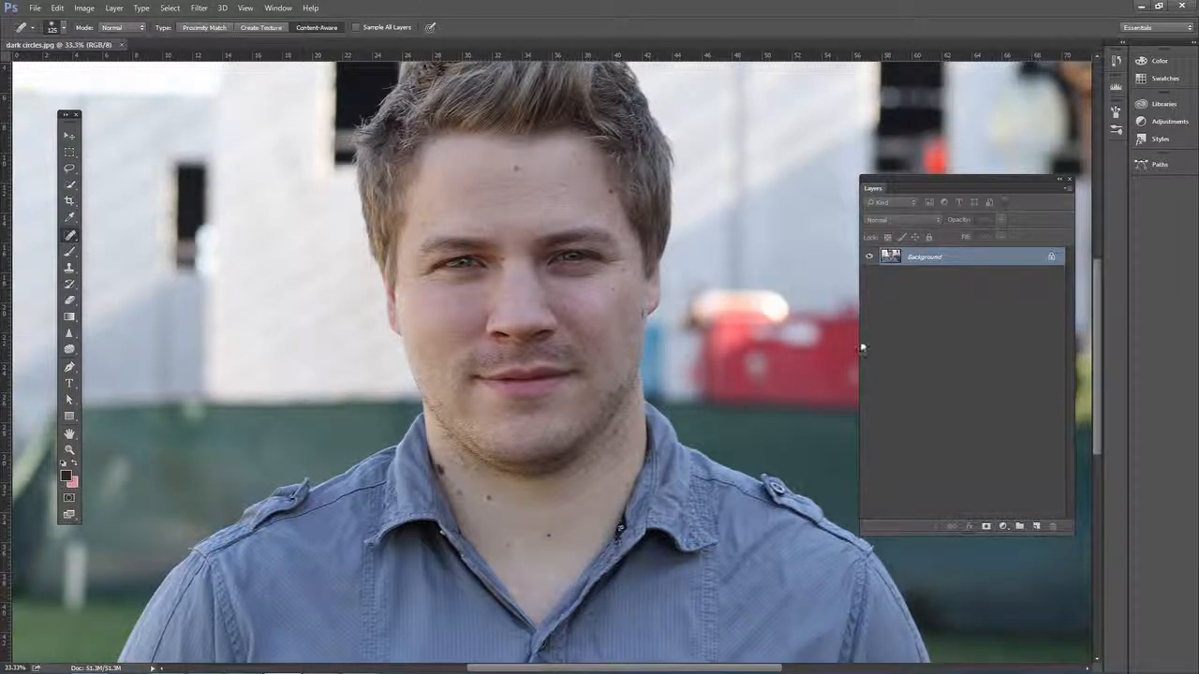
Step: Duplicate the Background layer and choose the Healing Brush Tool
{"action": "key", "text": "ctrl+j"}
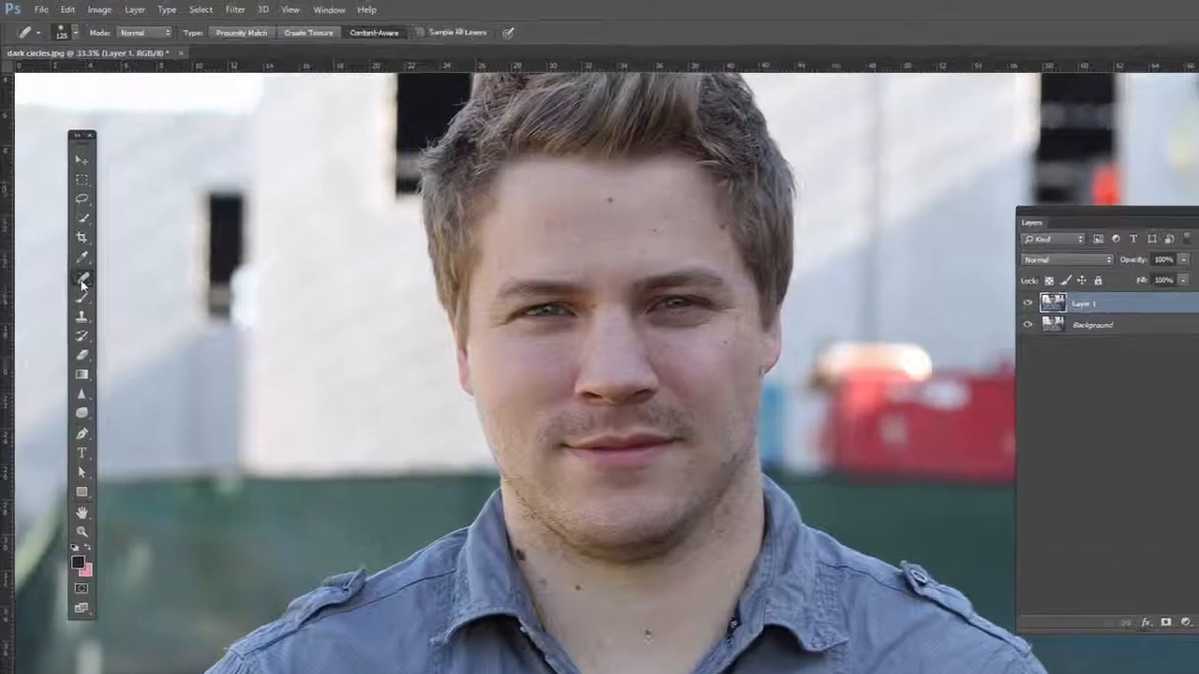
{"action": "right_click", "coordinate": [70, 236]}
{"action": "left_click", "coordinate": [129, 247]}
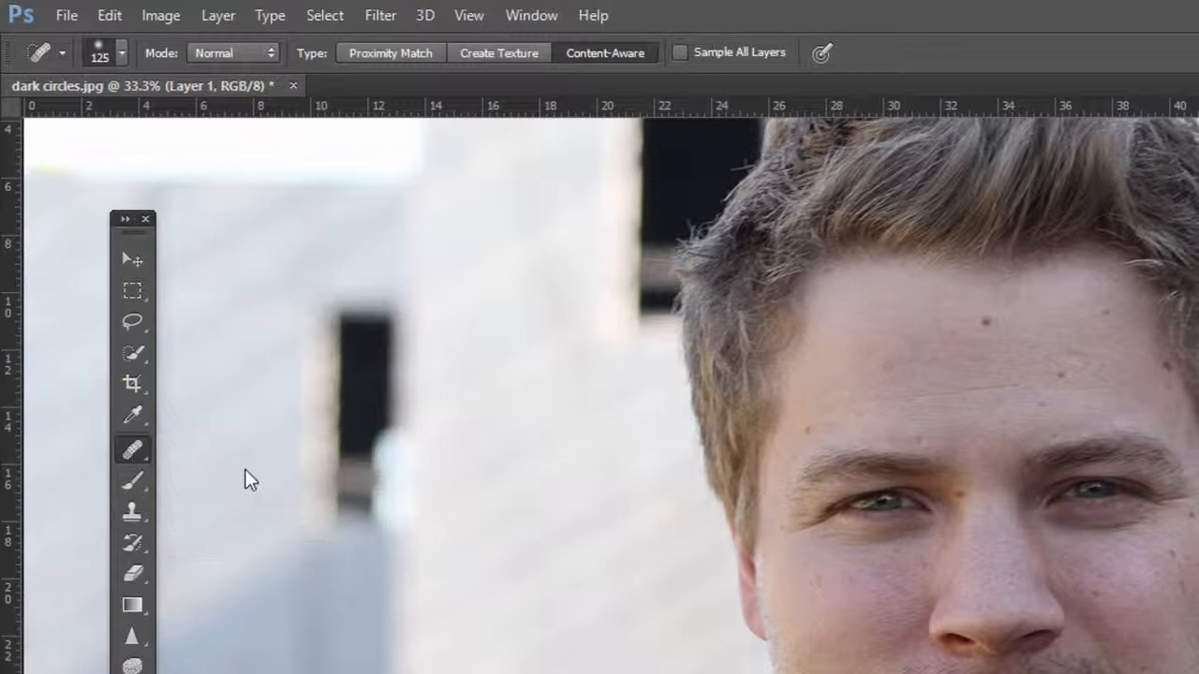
{"action": "right_click", "coordinate": [132, 451]}
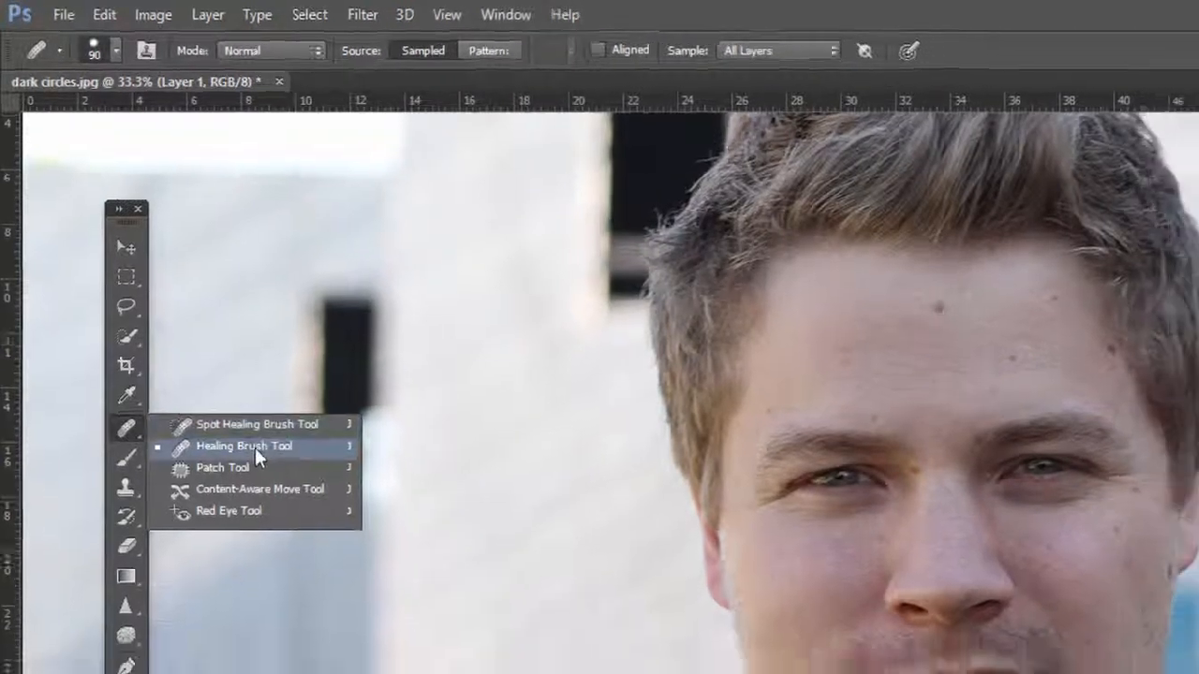
{"action": "left_click", "coordinate": [256, 468]}
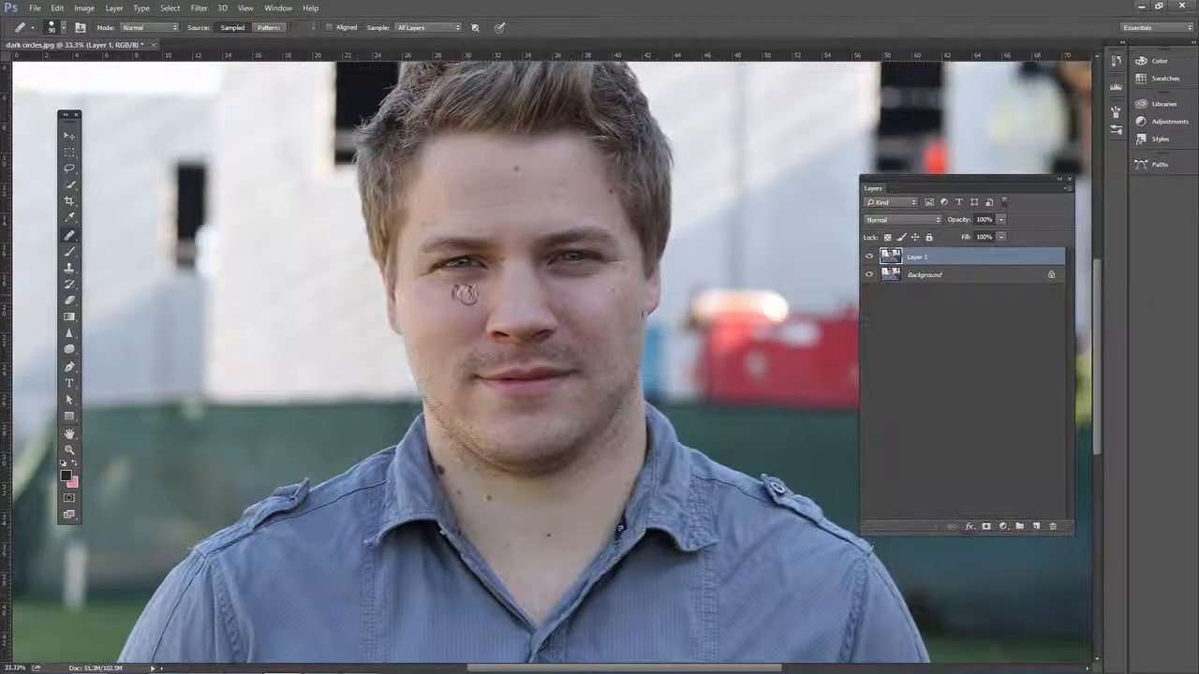
Step: Give the healing brush the softest possible edge and set its size to 100 px
{"action": "left_click", "coordinate": [64, 29]}
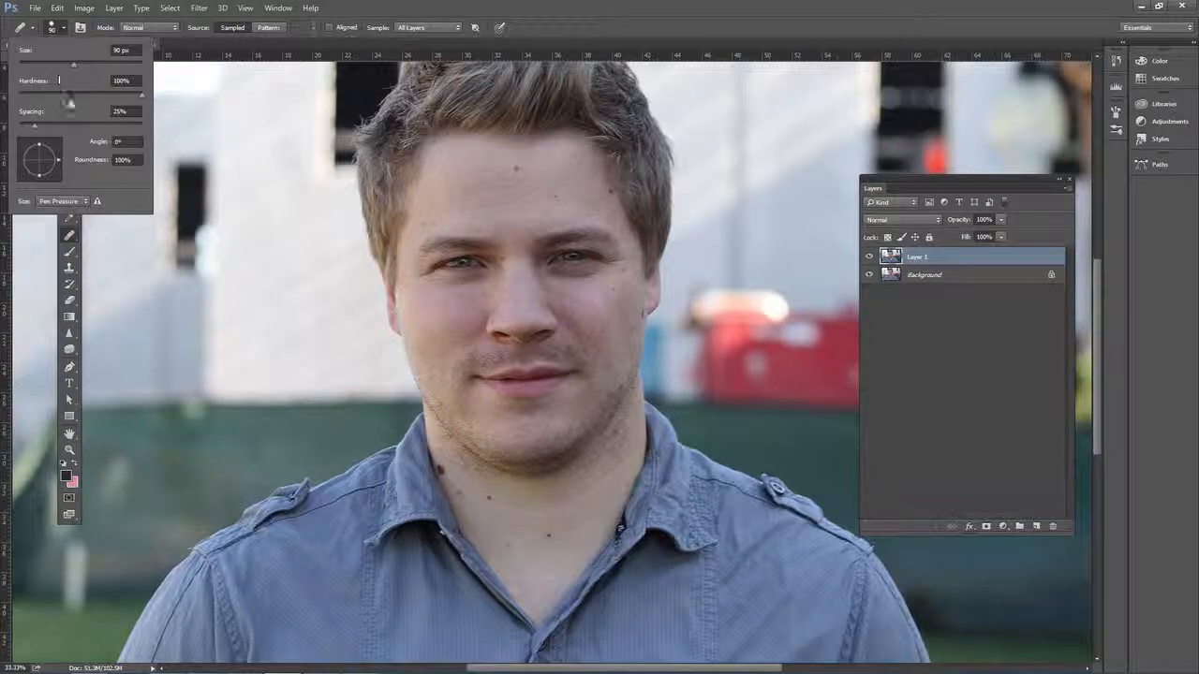
{"action": "left_click_drag", "start_coordinate": [63, 94], "coordinate": [18, 94]}
{"action": "left_click", "coordinate": [64, 29]}
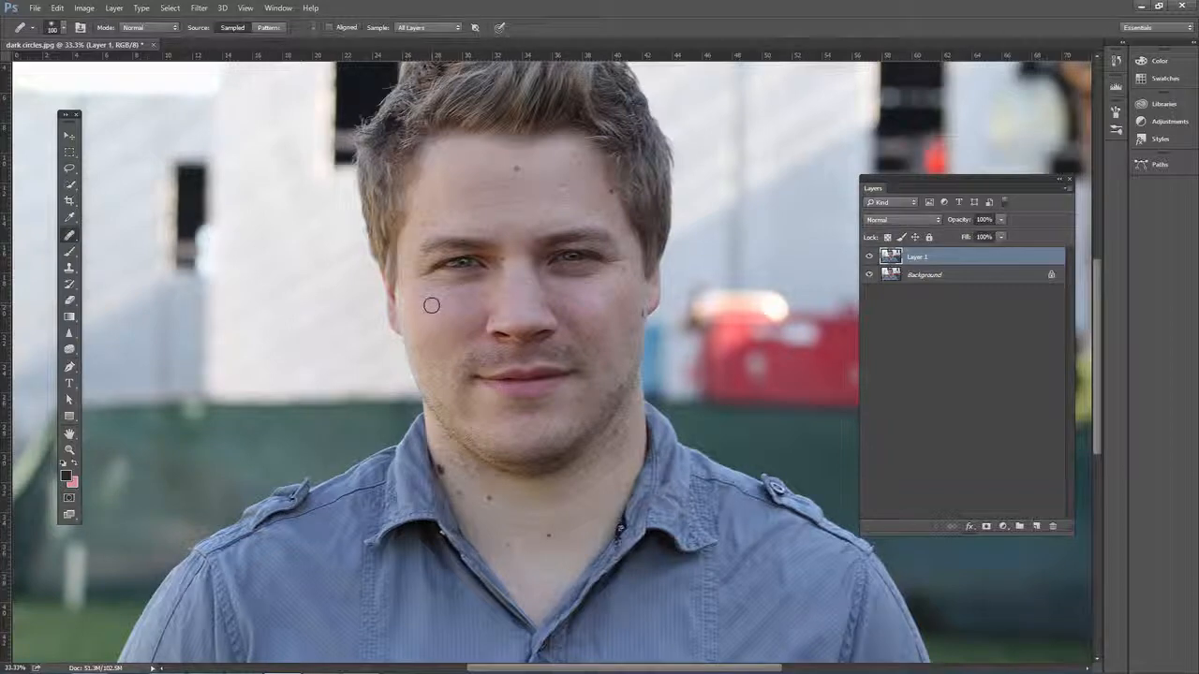
{"action": "key", "text": "bracketright"}
Step: Heal the dark circle under the man's image-left eye using sampled cheek skin, and lower Layer 1's opacity to 38%
{"action": "mouse_move", "coordinate": [456, 308]}
{"action": "left_mouse_down"}
{"action": "mouse_move", "coordinate": [483, 279]}
{"action": "mouse_move", "coordinate": [443, 279]}
{"action": "left_mouse_up"}
{"action": "left_click_drag", "start_coordinate": [478, 279], "coordinate": [452, 281]}
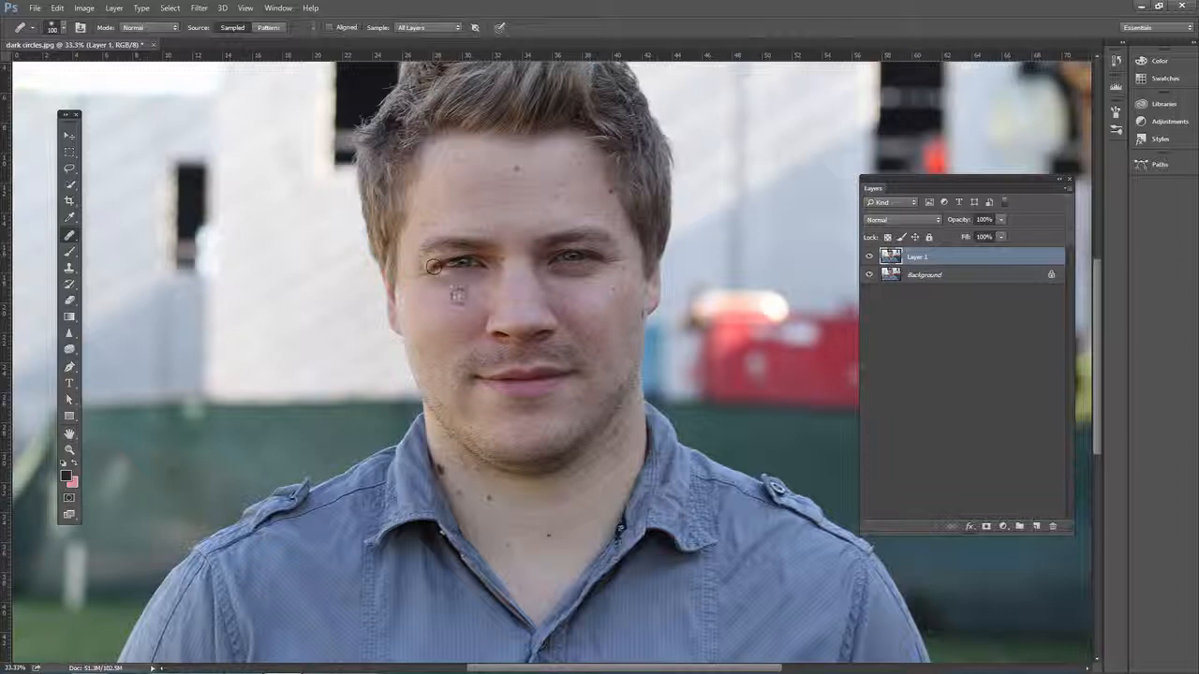
{"action": "left_click", "coordinate": [1000, 219]}
{"action": "left_click_drag", "start_coordinate": [994, 235], "coordinate": [967, 236]}
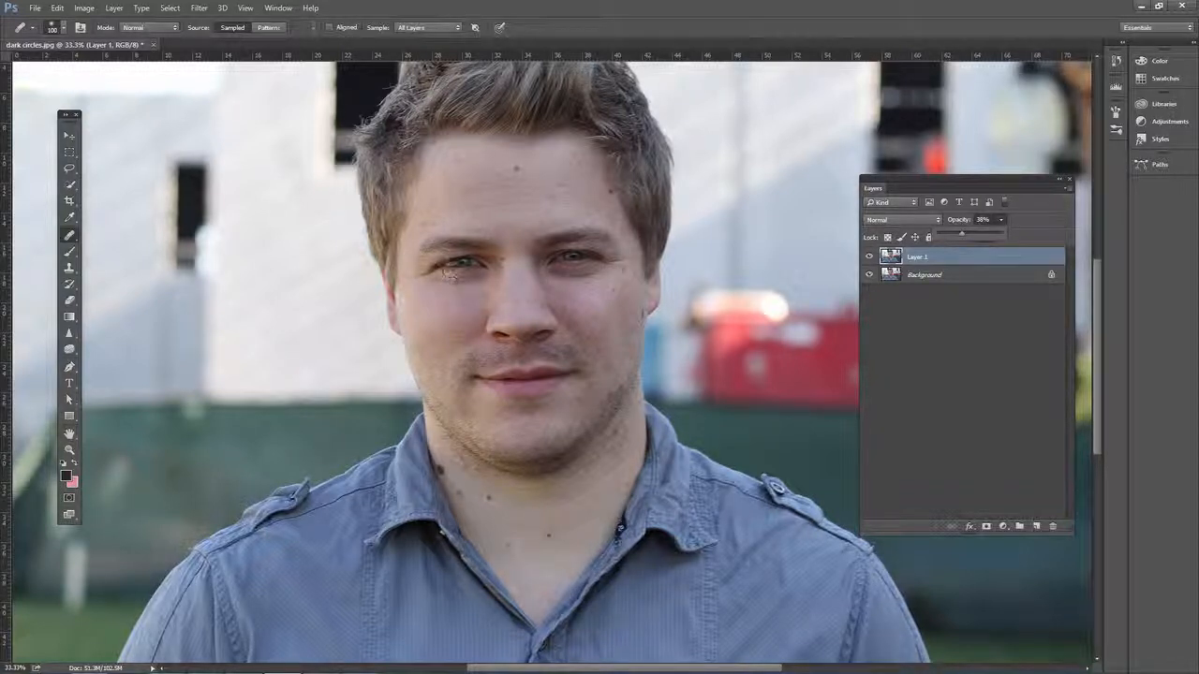
Step: Delete Layer 1 and set up the Patch Tool in Normal mode
{"action": "mouse_move", "coordinate": [926, 257]}
{"action": "left_mouse_down"}
{"action": "mouse_move", "coordinate": [1025, 517]}
{"action": "mouse_move", "coordinate": [1052, 526]}
{"action": "left_mouse_up"}
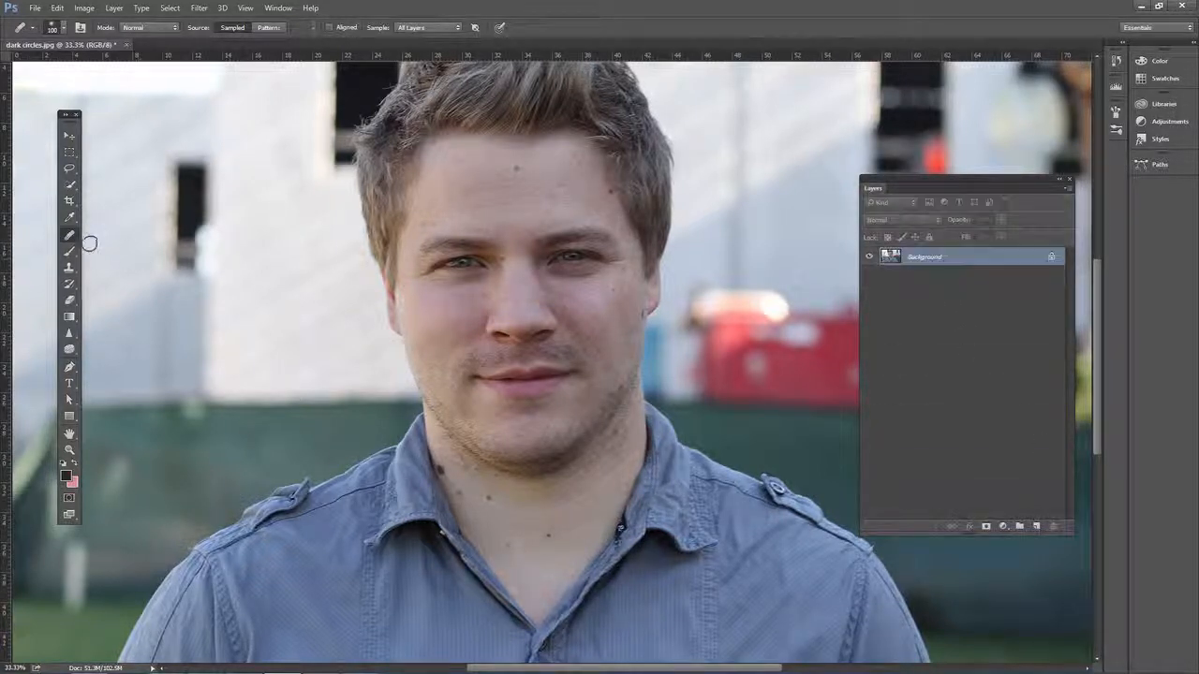
{"action": "right_click", "coordinate": [68, 235]}
{"action": "left_click", "coordinate": [90, 322]}
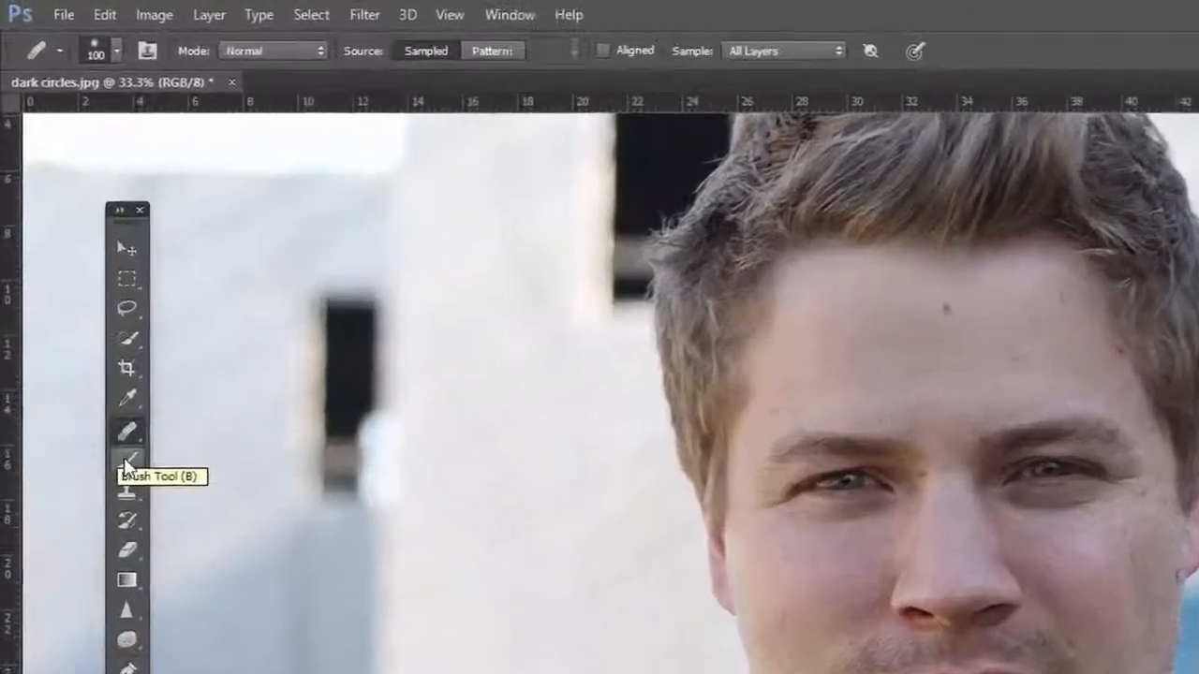
{"action": "right_click", "coordinate": [92, 320]}
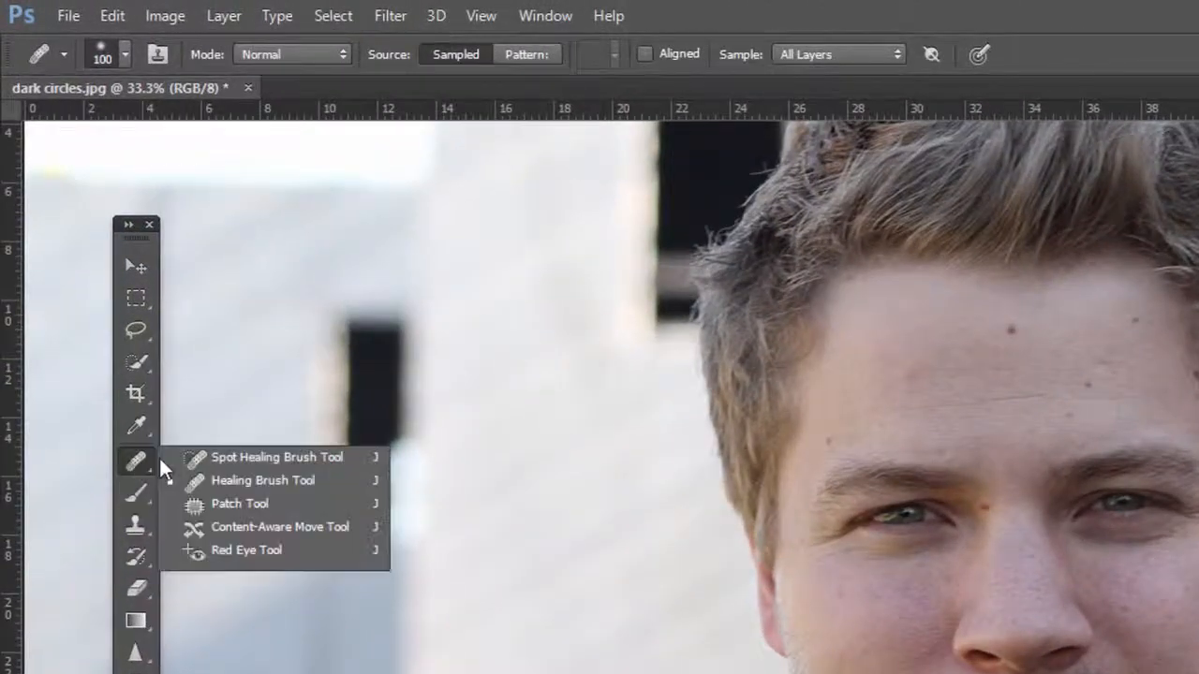
{"action": "left_click", "coordinate": [187, 503]}
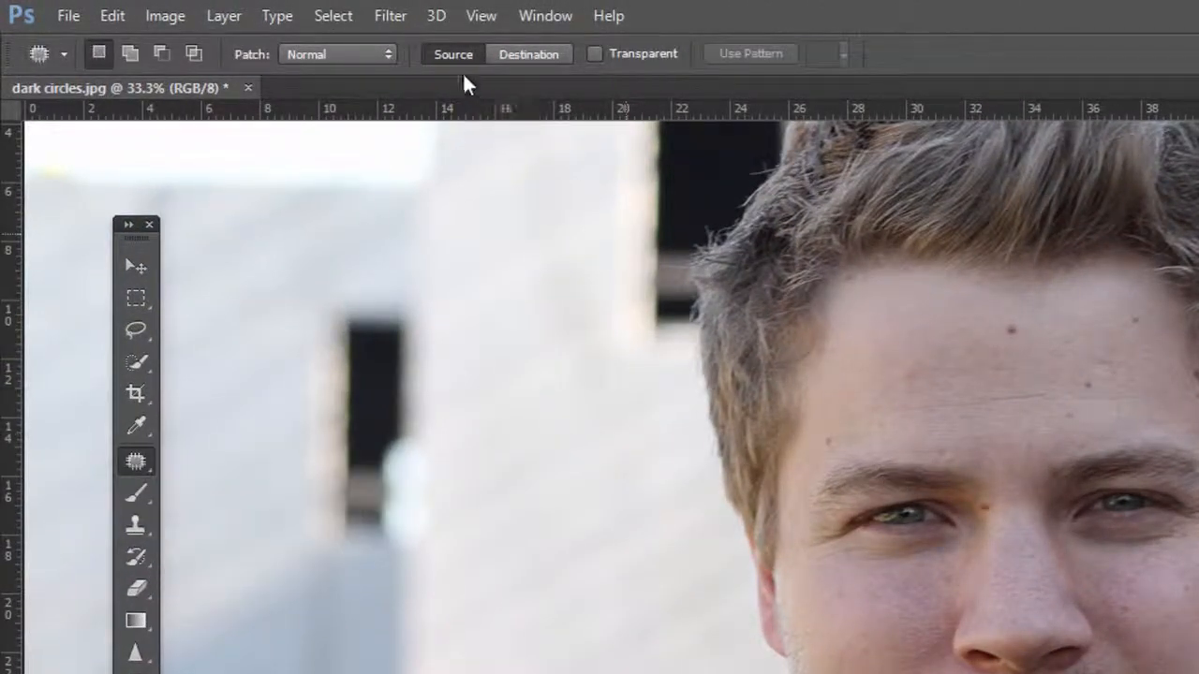
{"action": "left_click", "coordinate": [318, 50]}
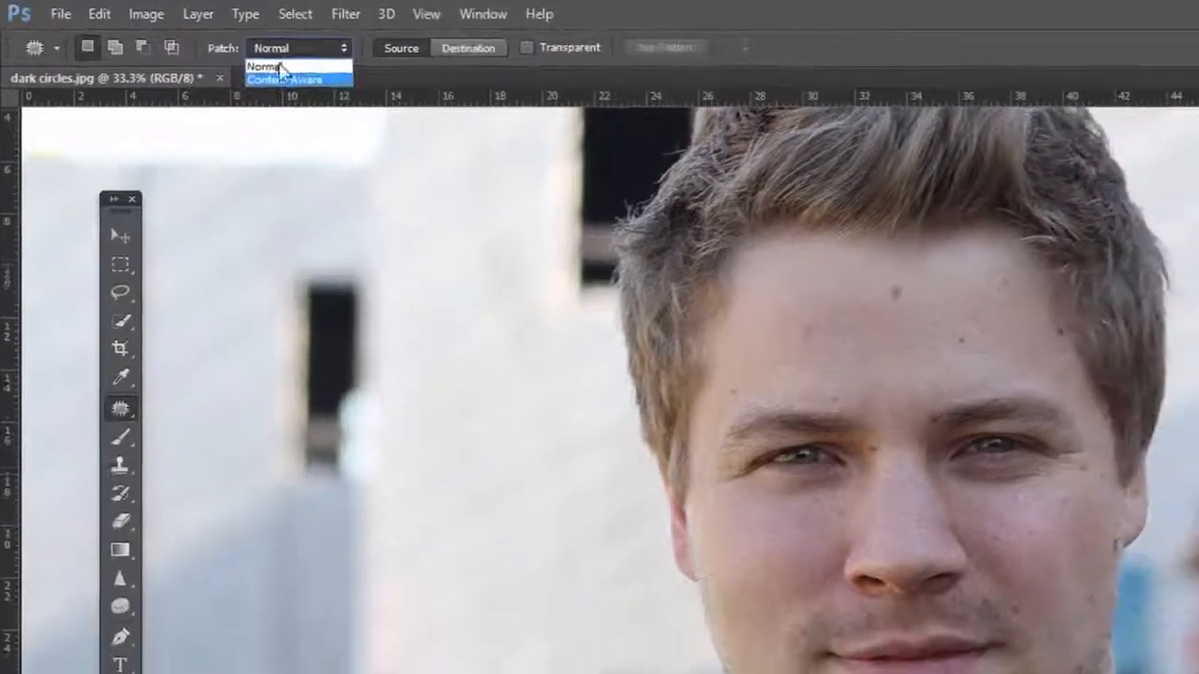
{"action": "left_click", "coordinate": [310, 75]}
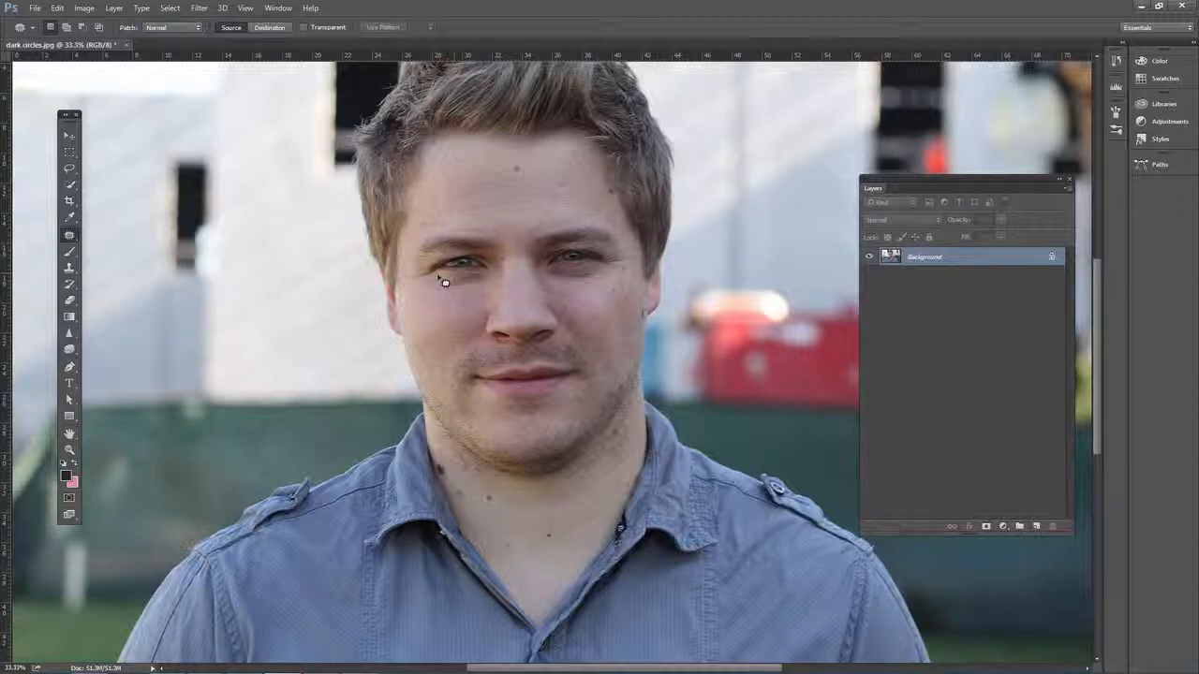
Step: Patch the dark circle under the image-left eye with skin from the cheek below, and clear the selection
{"action": "mouse_move", "coordinate": [439, 298]}
{"action": "left_mouse_down"}
{"action": "mouse_move", "coordinate": [469, 300]}
{"action": "mouse_move", "coordinate": [495, 281]}
{"action": "mouse_move", "coordinate": [444, 318]}
{"action": "mouse_move", "coordinate": [442, 339]}
{"action": "left_mouse_up"}
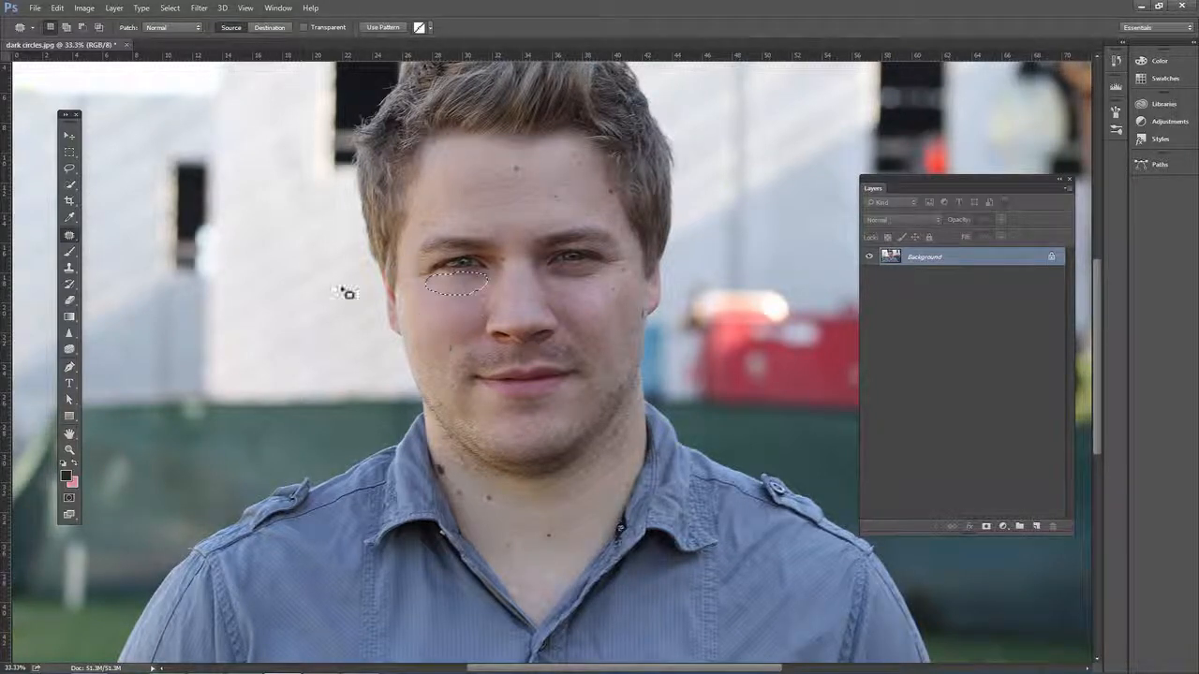
{"action": "left_click", "coordinate": [68, 153]}
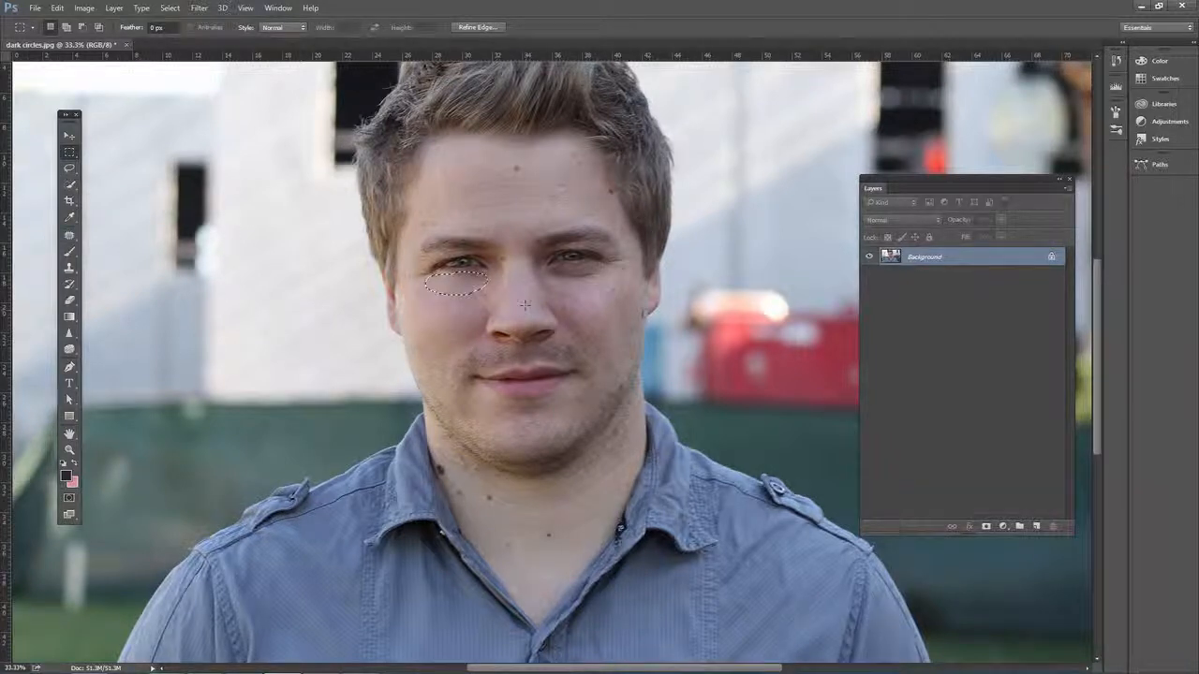
{"action": "left_click", "coordinate": [477, 298]}
{"action": "key", "text": "ctrl+shift+d"}
{"action": "key", "text": "ctrl+d"}
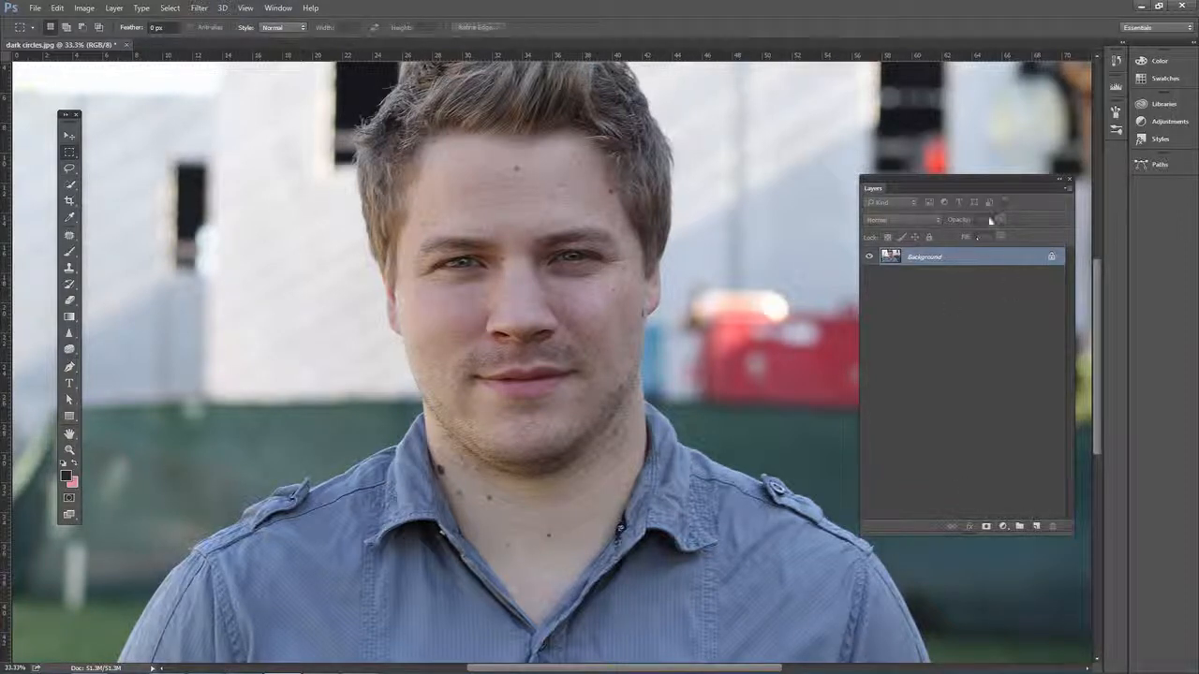
Step: On a duplicate of the Background layer, patch the dark circle under the image-left eye with cheek skin
{"action": "key", "text": "ctrl+j"}
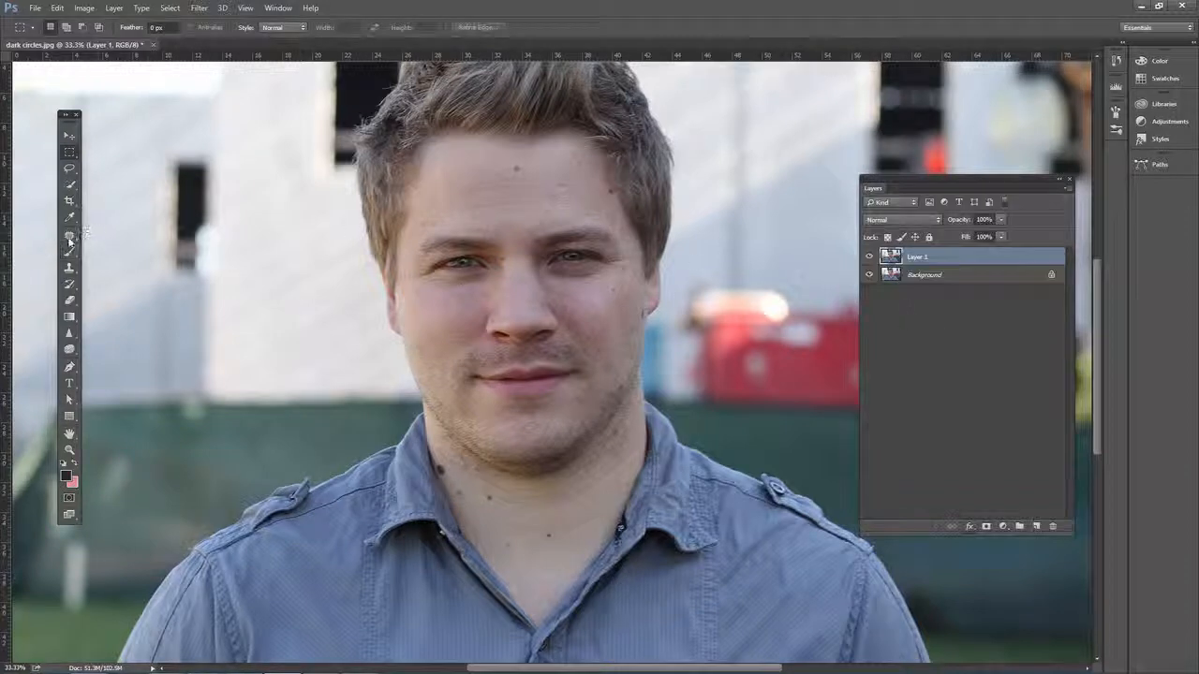
{"action": "mouse_move", "coordinate": [68, 234]}
{"action": "left_mouse_down"}
{"action": "mouse_move", "coordinate": [115, 240]}
{"action": "mouse_move", "coordinate": [118, 257]}
{"action": "left_mouse_up"}
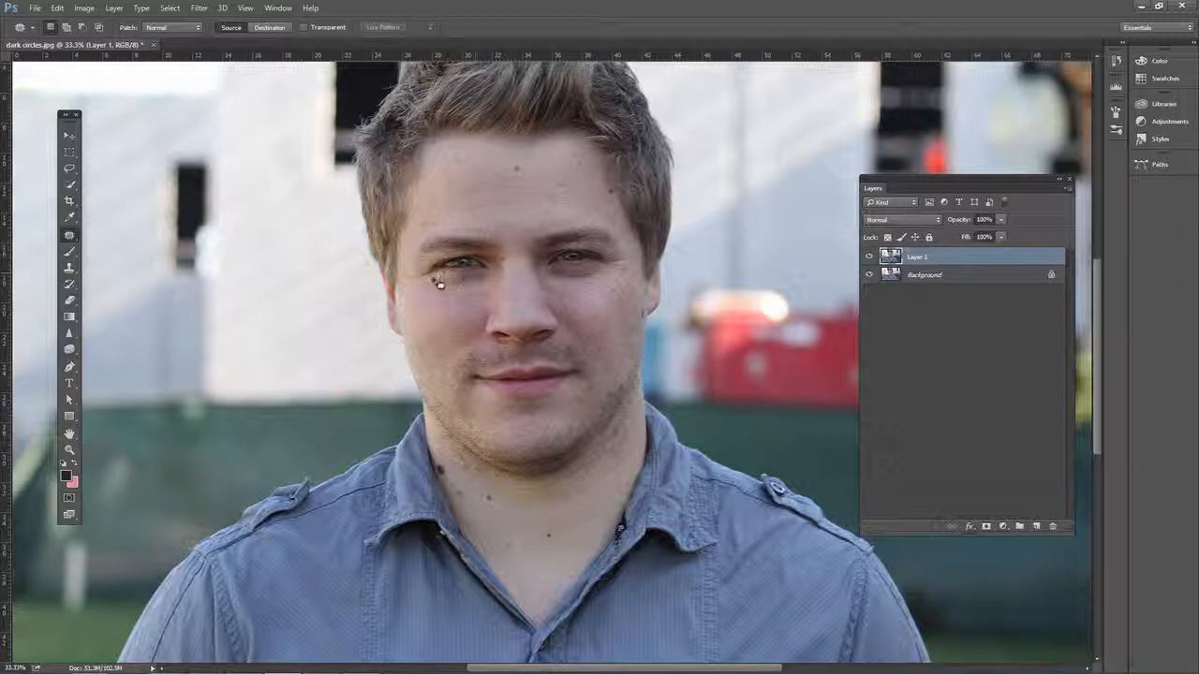
{"action": "mouse_move", "coordinate": [489, 285]}
{"action": "left_mouse_down"}
{"action": "mouse_move", "coordinate": [468, 302]}
{"action": "mouse_move", "coordinate": [486, 279]}
{"action": "left_mouse_up"}
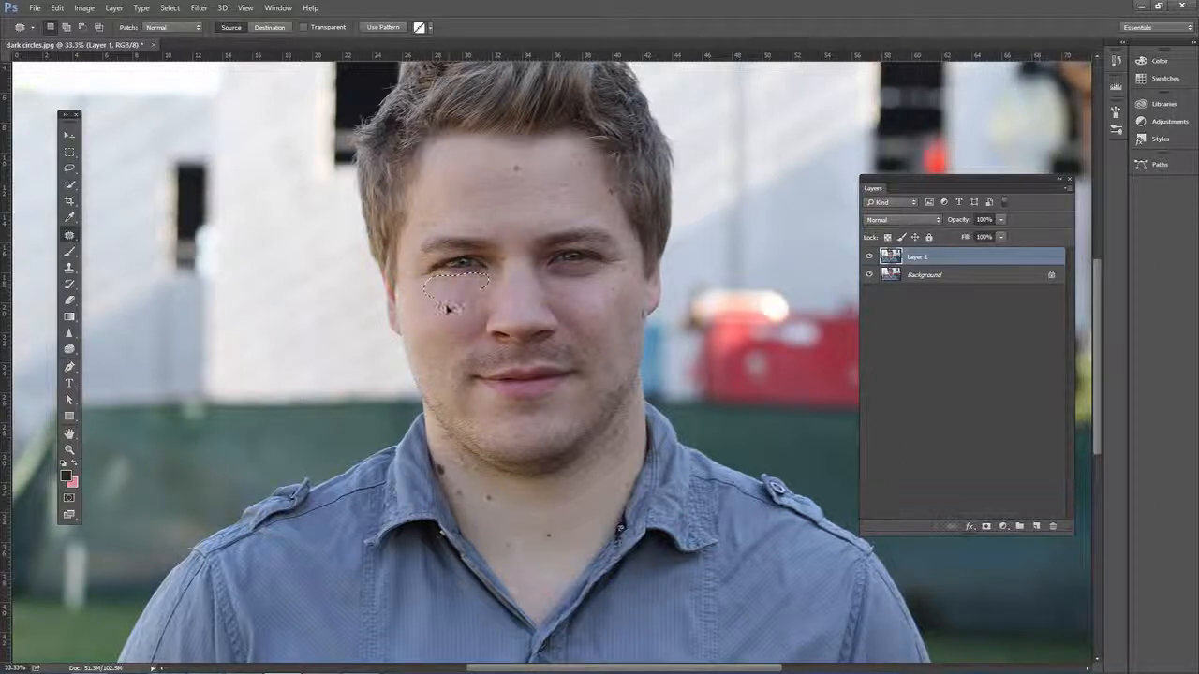
{"action": "left_click_drag", "start_coordinate": [444, 325], "coordinate": [446, 324]}
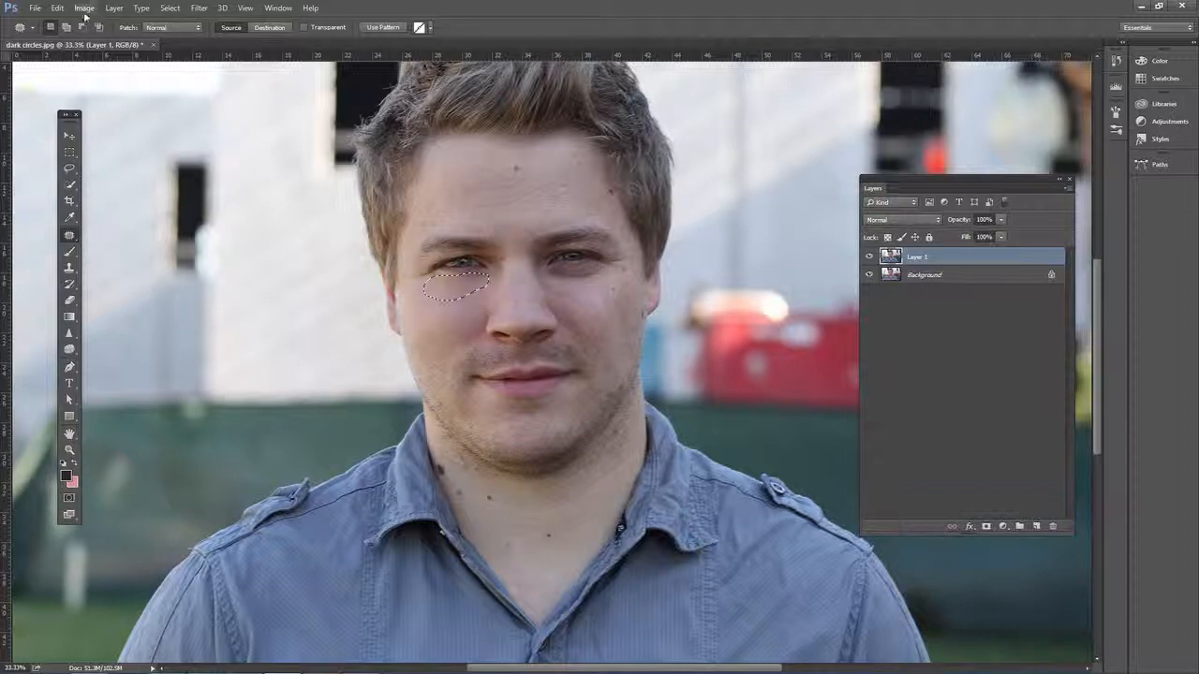
Step: Fade the patch selection to a reduced opacity so it blends with the original skin
{"action": "left_click", "coordinate": [58, 7]}
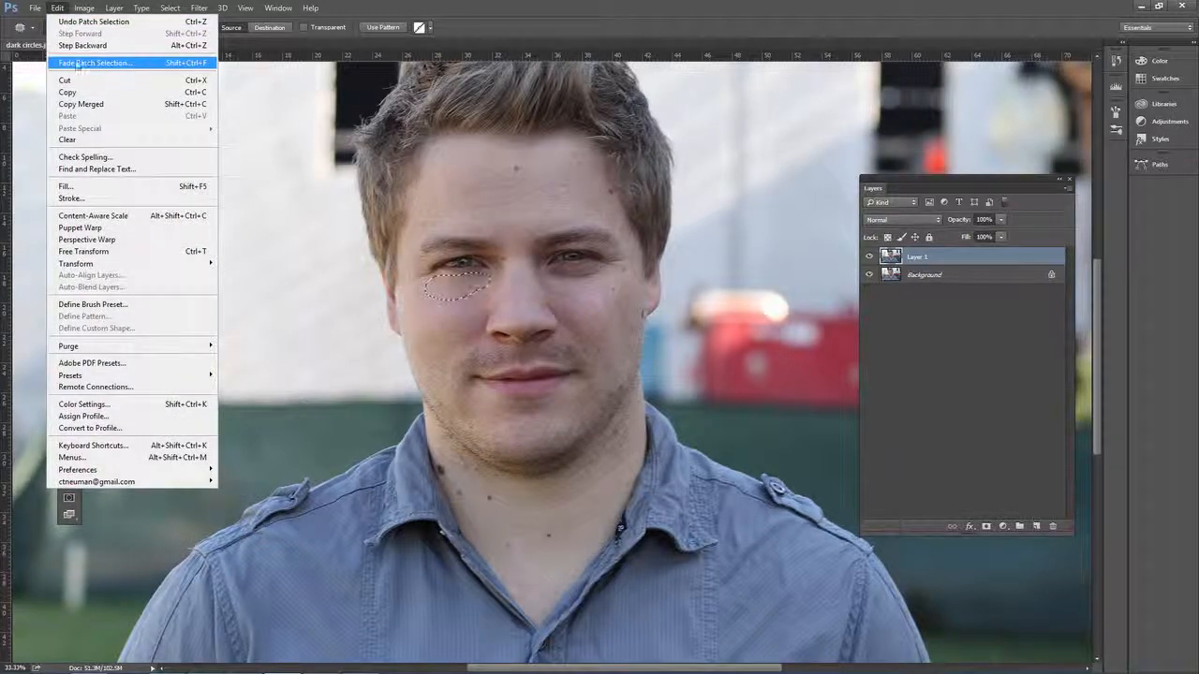
{"action": "left_click", "coordinate": [85, 63]}
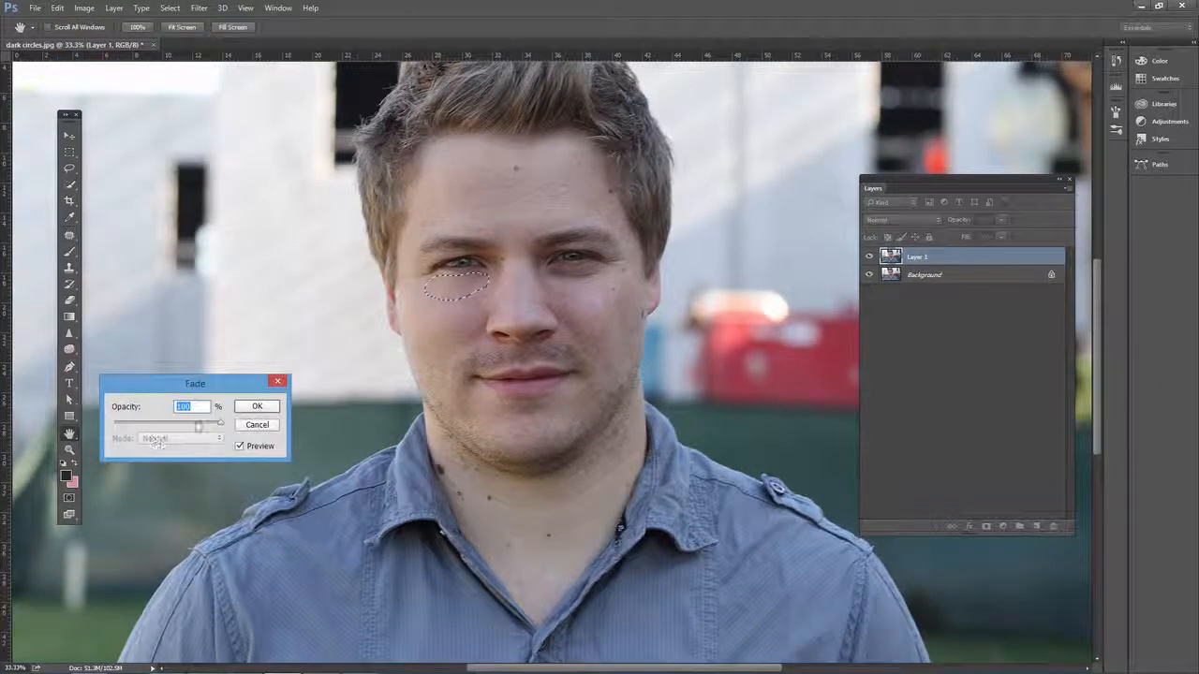
{"action": "left_click_drag", "start_coordinate": [196, 426], "coordinate": [161, 430]}
{"action": "left_click", "coordinate": [257, 405]}
Step: Clear the patch selection and toggle Layer 1's visibility to compare the eye area before and after
{"action": "left_click", "coordinate": [69, 151]}
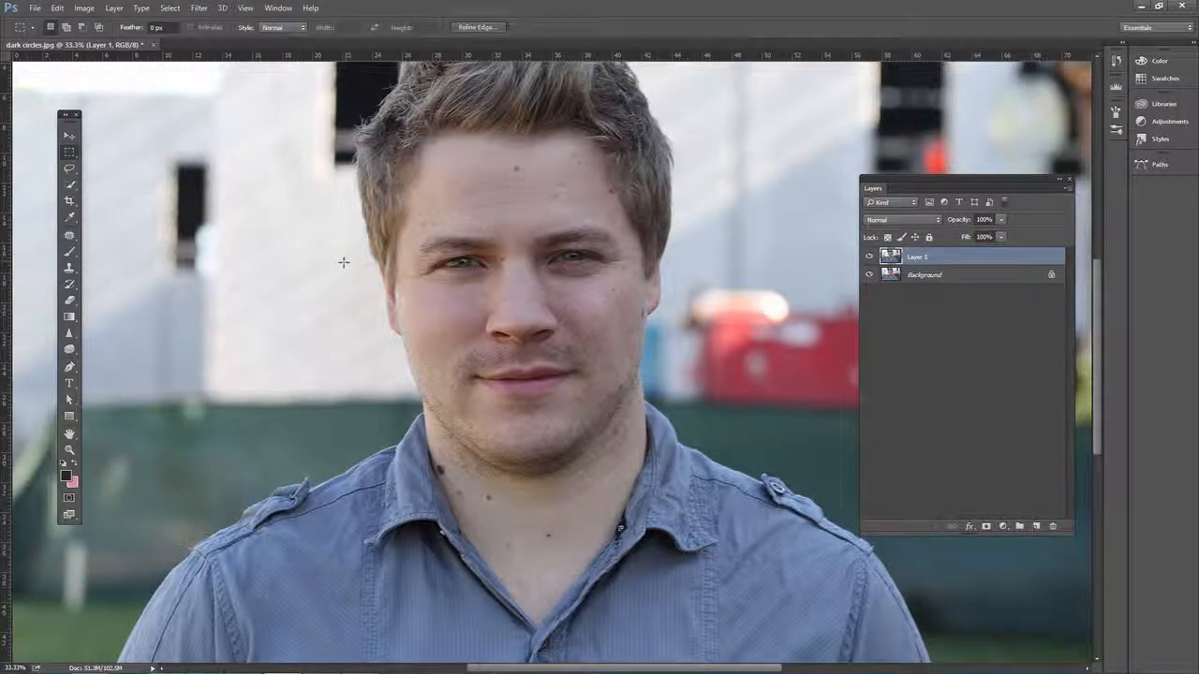
{"action": "left_click", "coordinate": [343, 260]}
{"action": "left_click", "coordinate": [869, 257]}
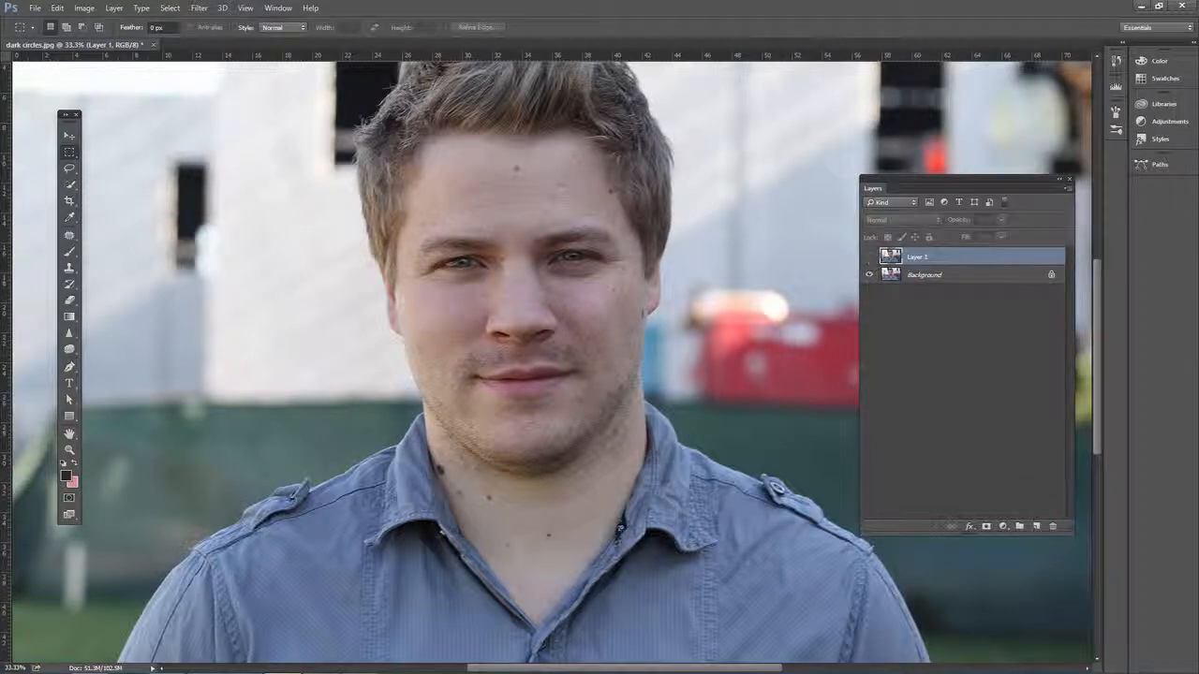
{"action": "left_click", "coordinate": [868, 258]}
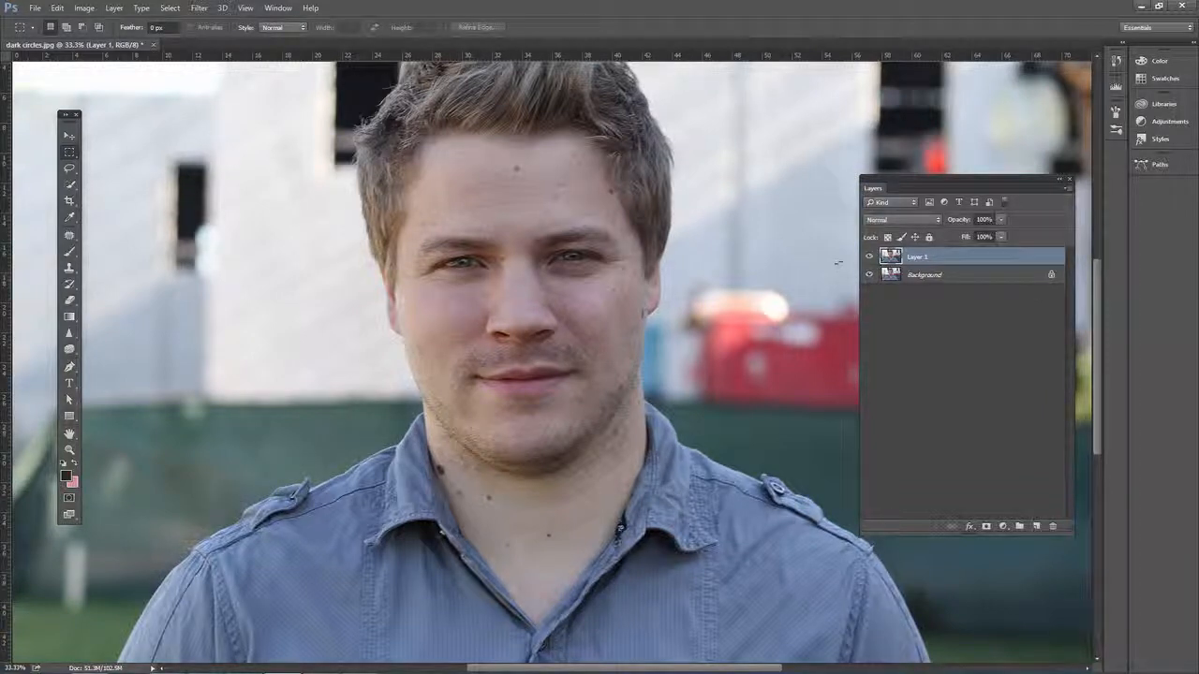
Step: Replace Layer 1 with a fresh duplicate of the Background layer and choose the Clone Stamp Tool
{"action": "left_click_drag", "start_coordinate": [890, 259], "coordinate": [1047, 523]}
{"action": "key", "text": "ctrl+j"}
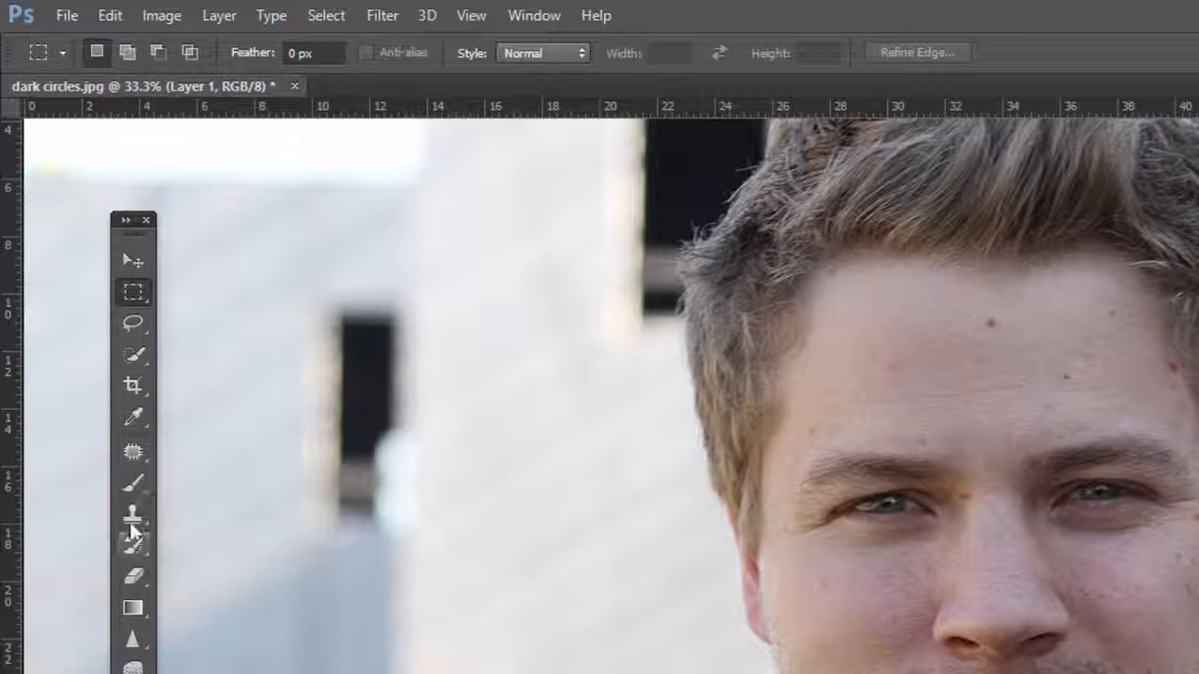
{"action": "left_click", "coordinate": [132, 519]}
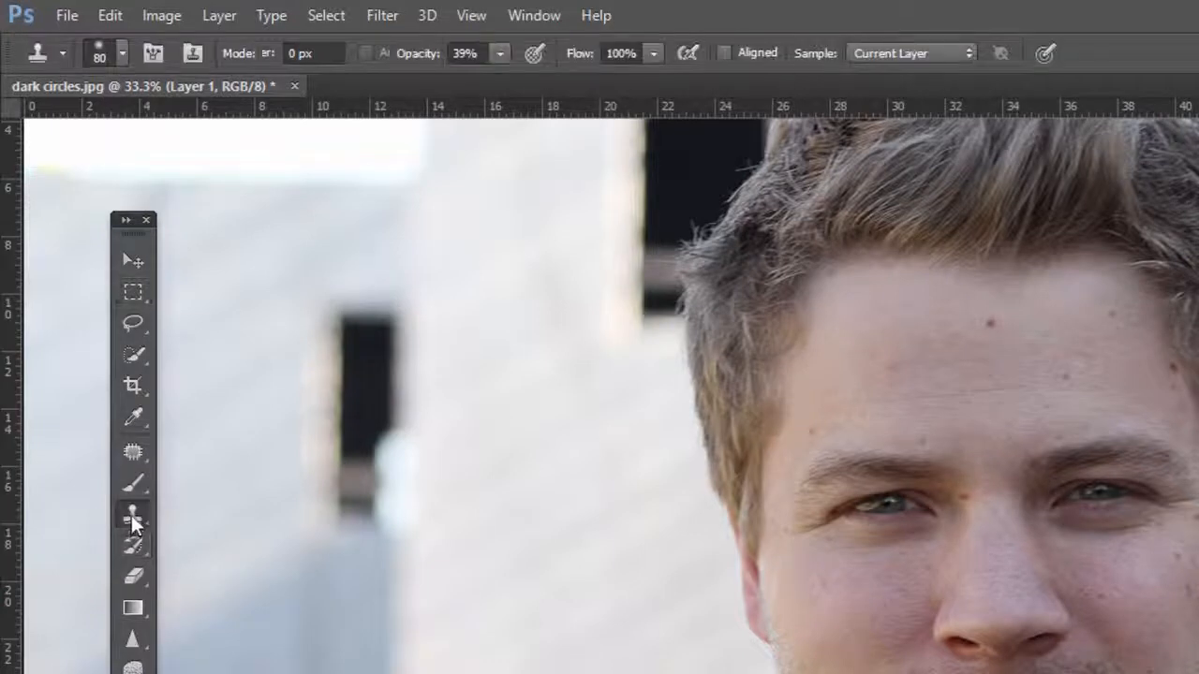
{"action": "left_click", "coordinate": [132, 452]}
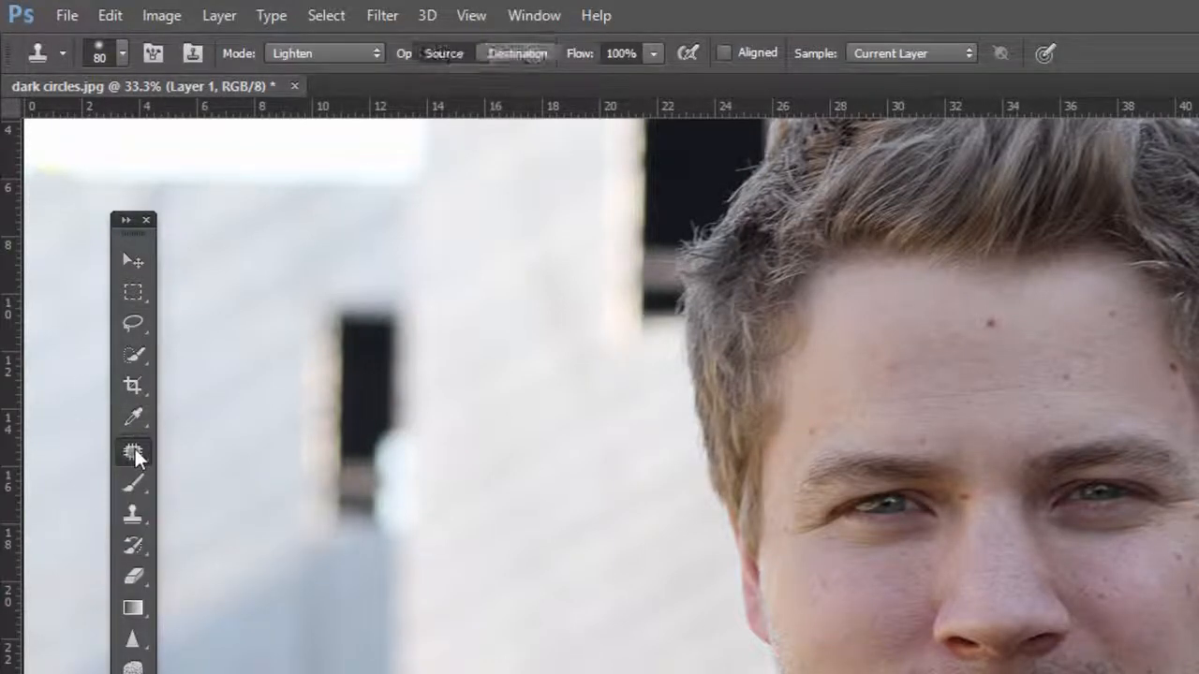
{"action": "left_click", "coordinate": [134, 522]}
{"action": "left_click", "coordinate": [132, 516]}
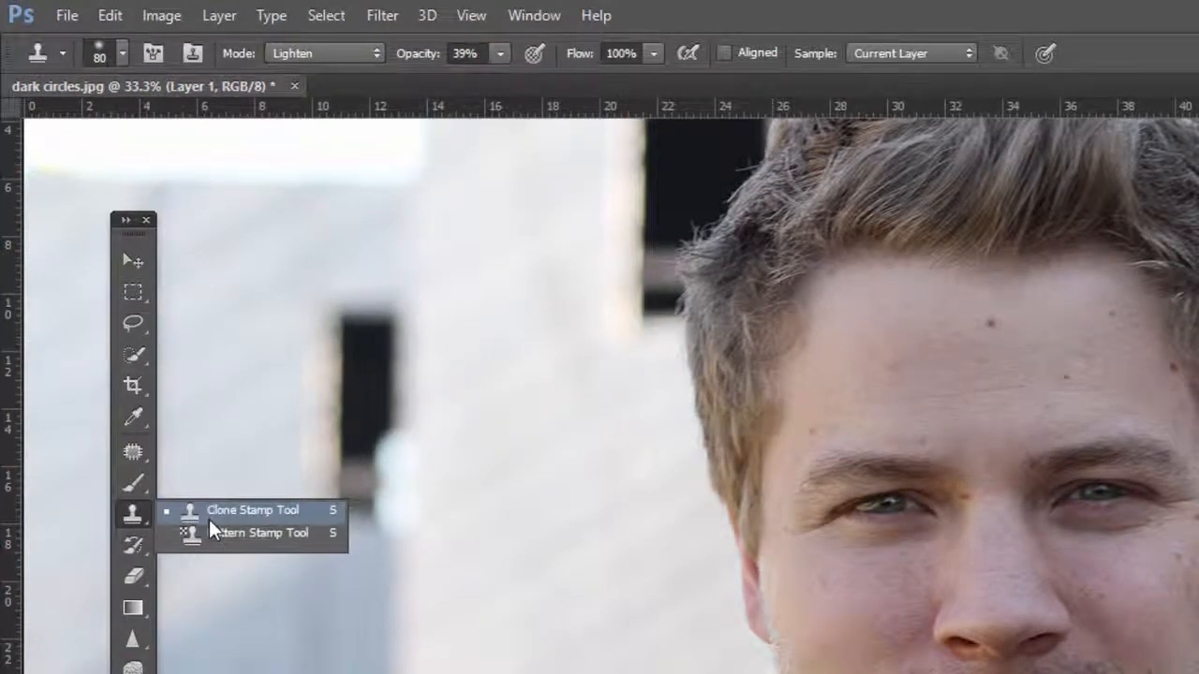
{"action": "left_click", "coordinate": [244, 511]}
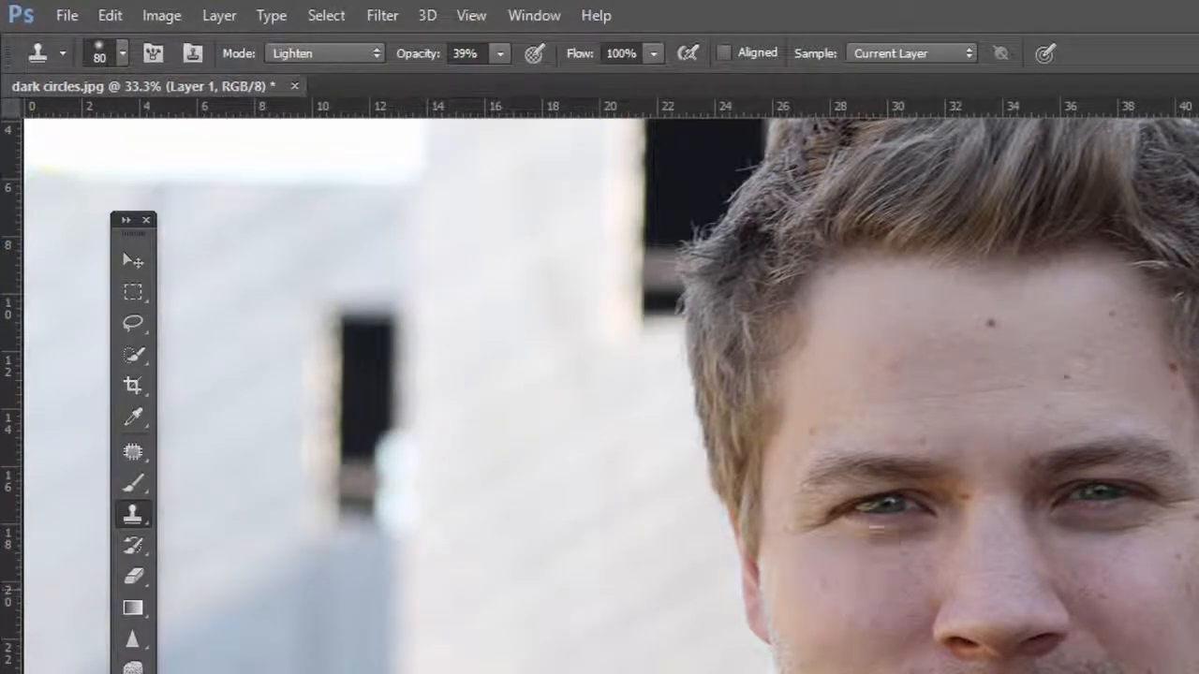
Step: Set the Clone Stamp's opacity to 50% and its blending mode to Lighten
{"action": "left_click", "coordinate": [501, 54]}
{"action": "left_click_drag", "start_coordinate": [500, 81], "coordinate": [513, 80]}
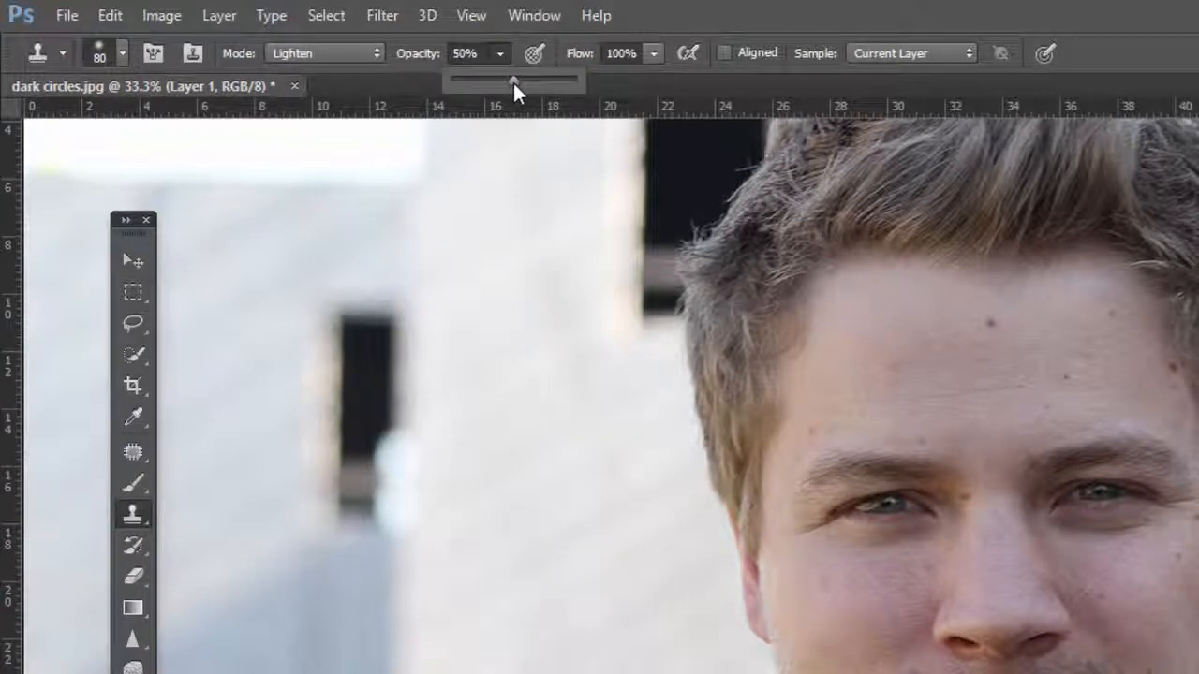
{"action": "left_click", "coordinate": [500, 53]}
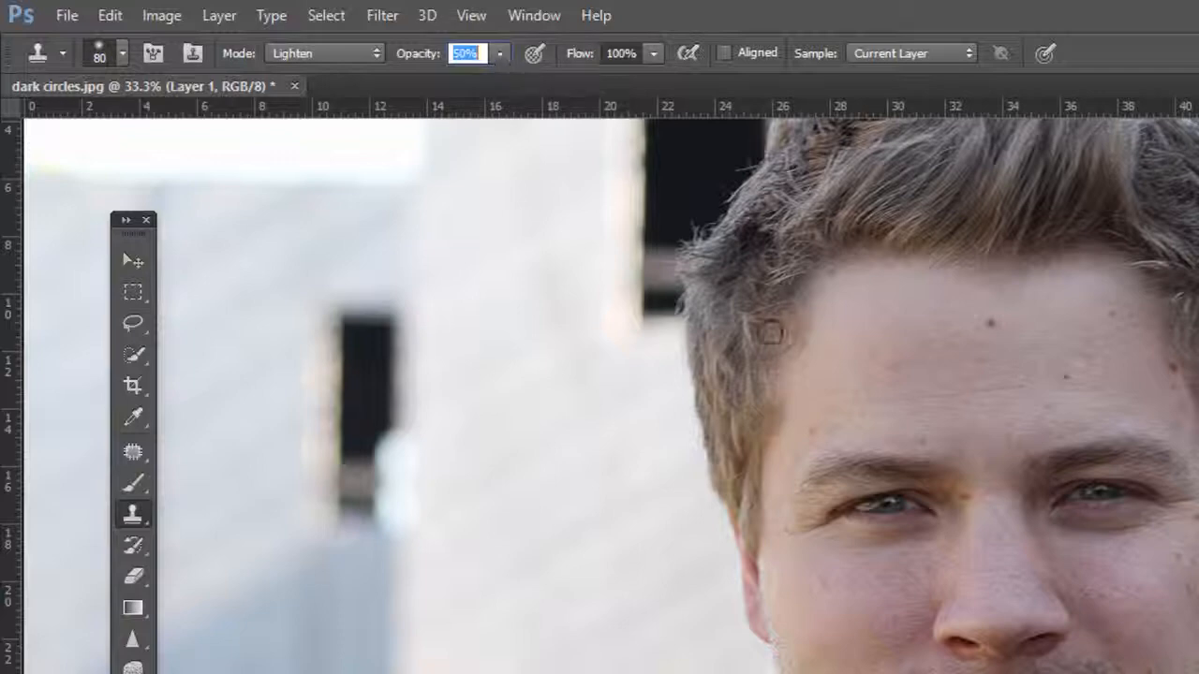
{"action": "left_click", "coordinate": [340, 60]}
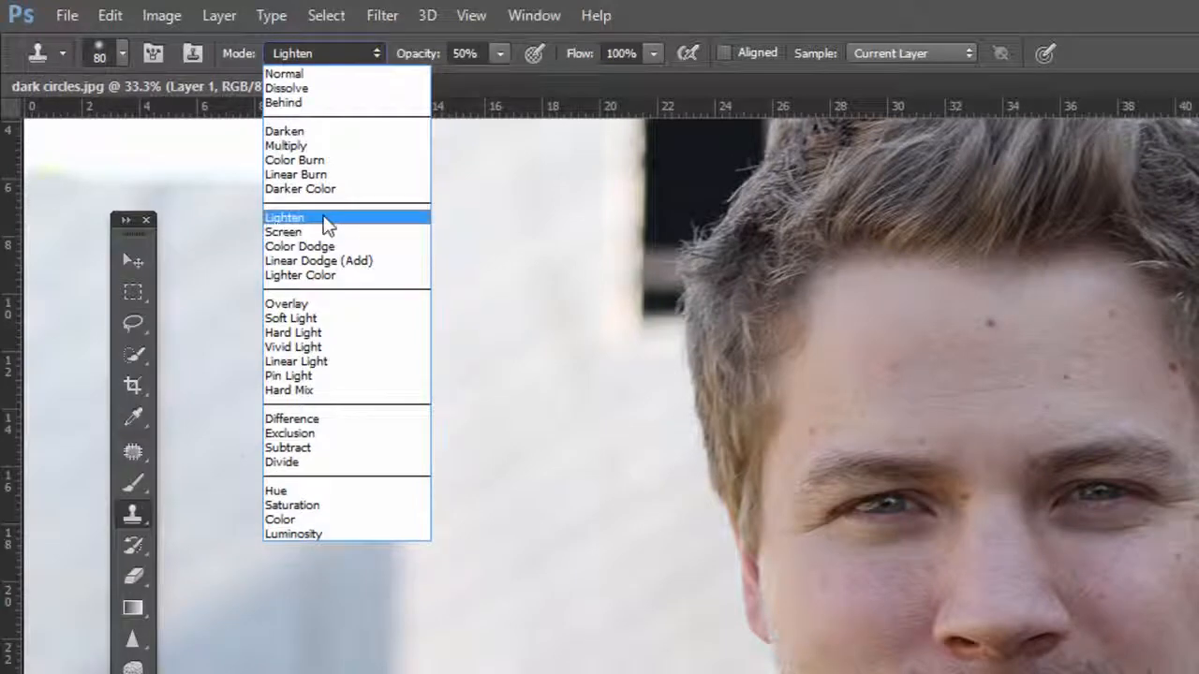
{"action": "left_click", "coordinate": [327, 225]}
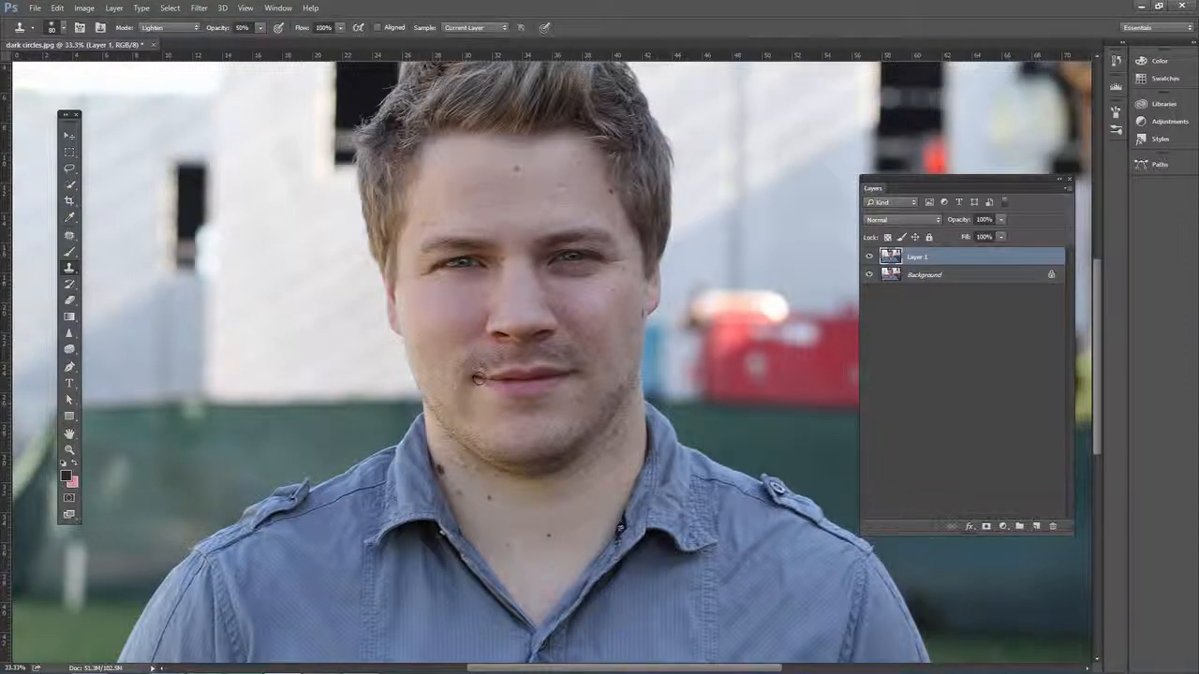
Step: Toggle Layer 1's visibility to compare the retouched portrait with the original, and view the whole image at 25%
{"action": "left_click", "coordinate": [869, 257]}
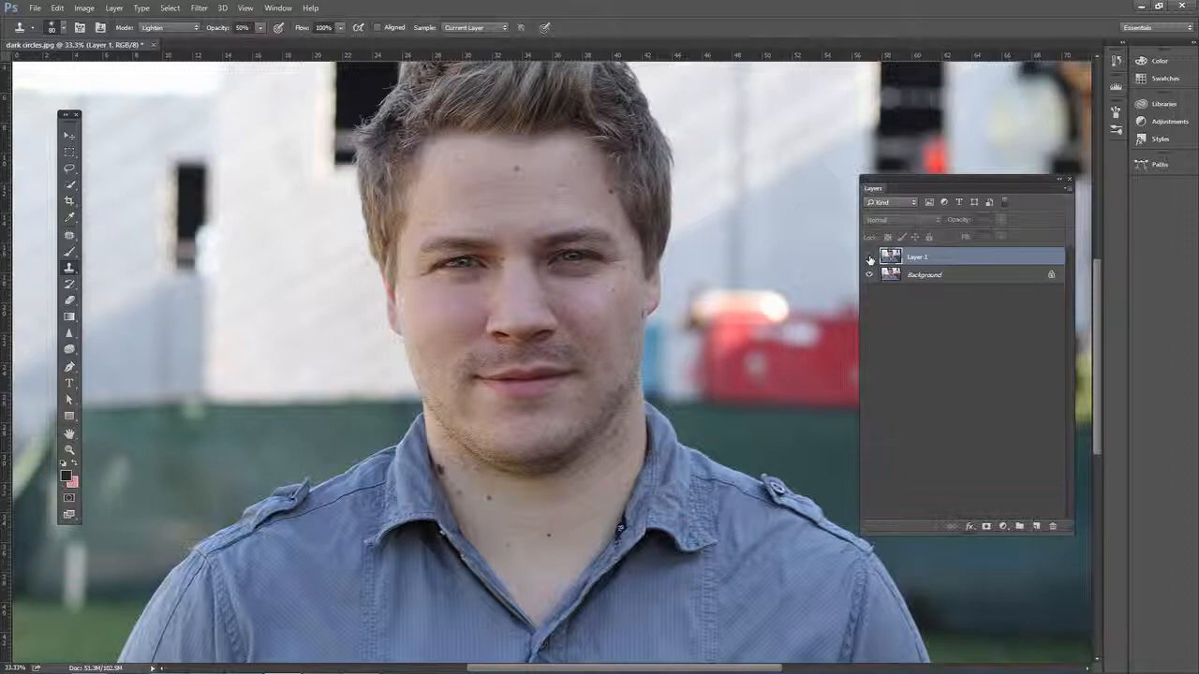
{"action": "left_click", "coordinate": [869, 257]}
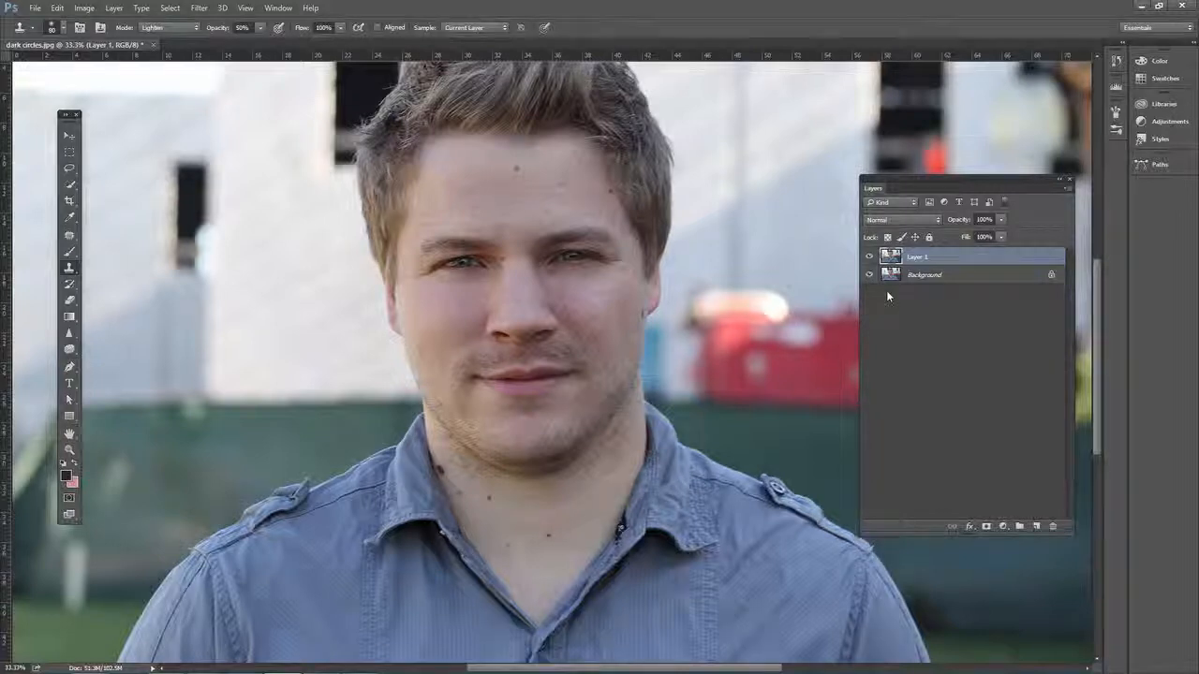
{"action": "key", "text": "ctrl+minus"}
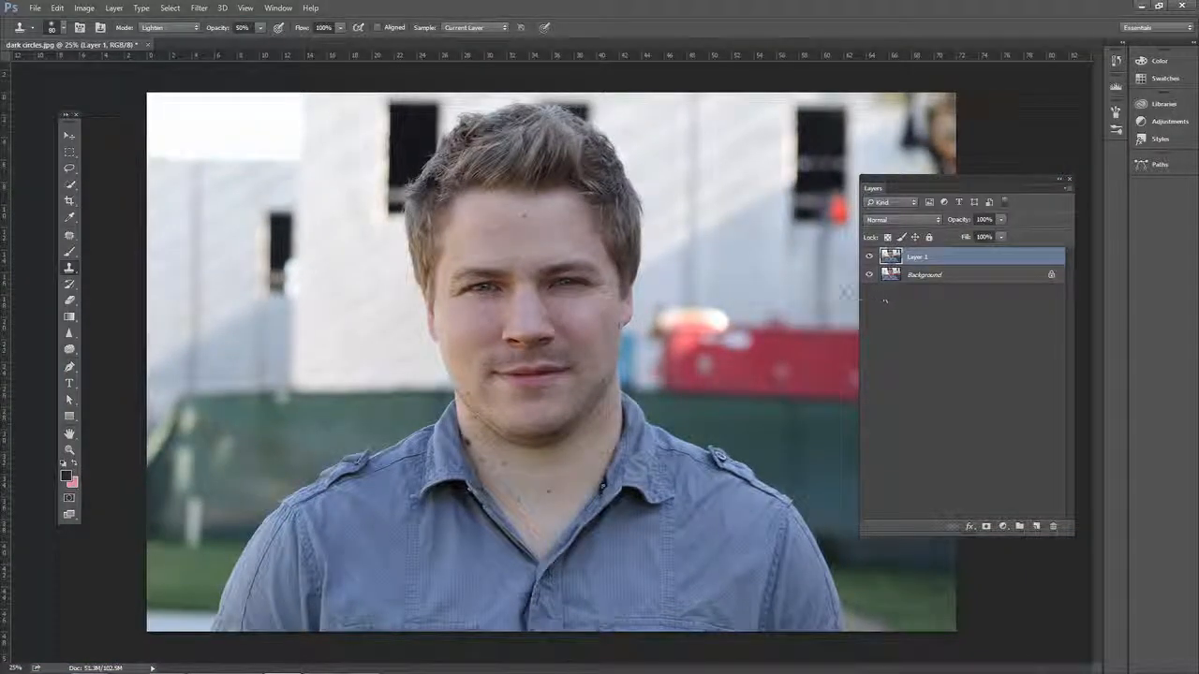